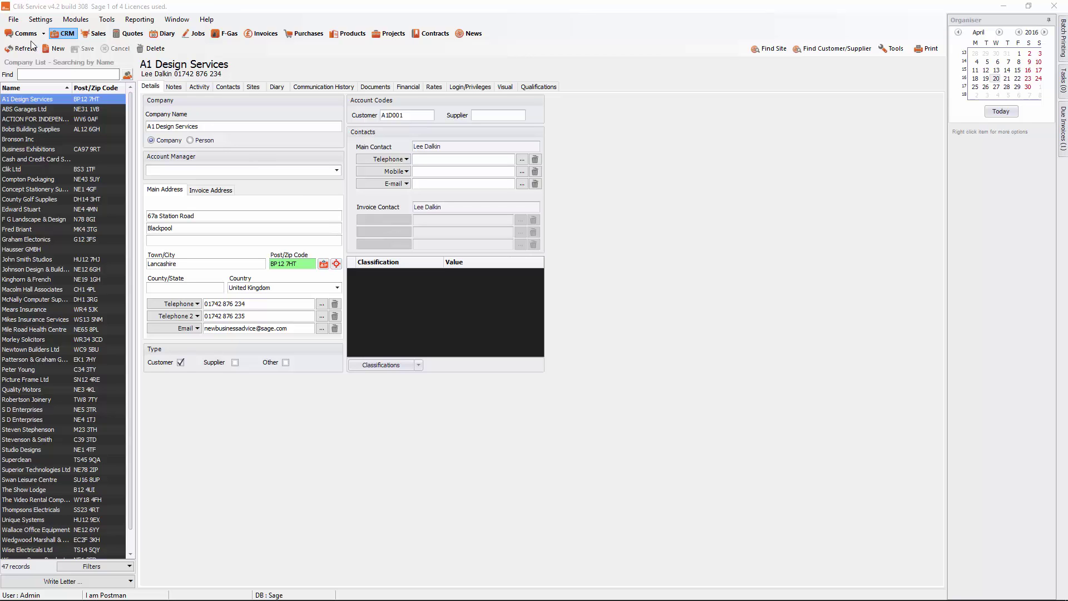
Show the Action List page of the general Settings window.
left_click(55, 20)
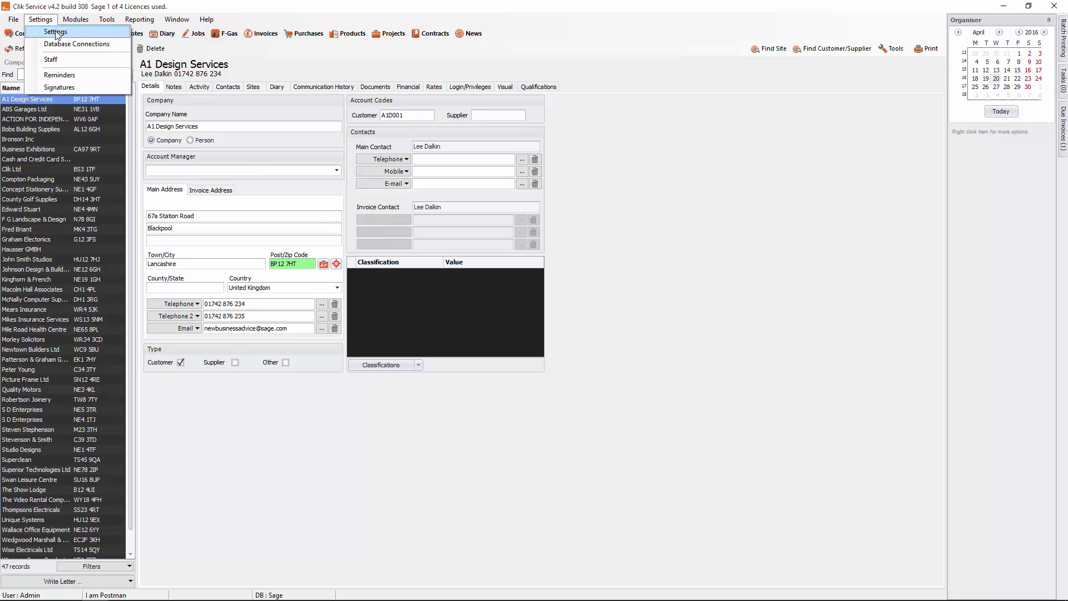
left_click(56, 35)
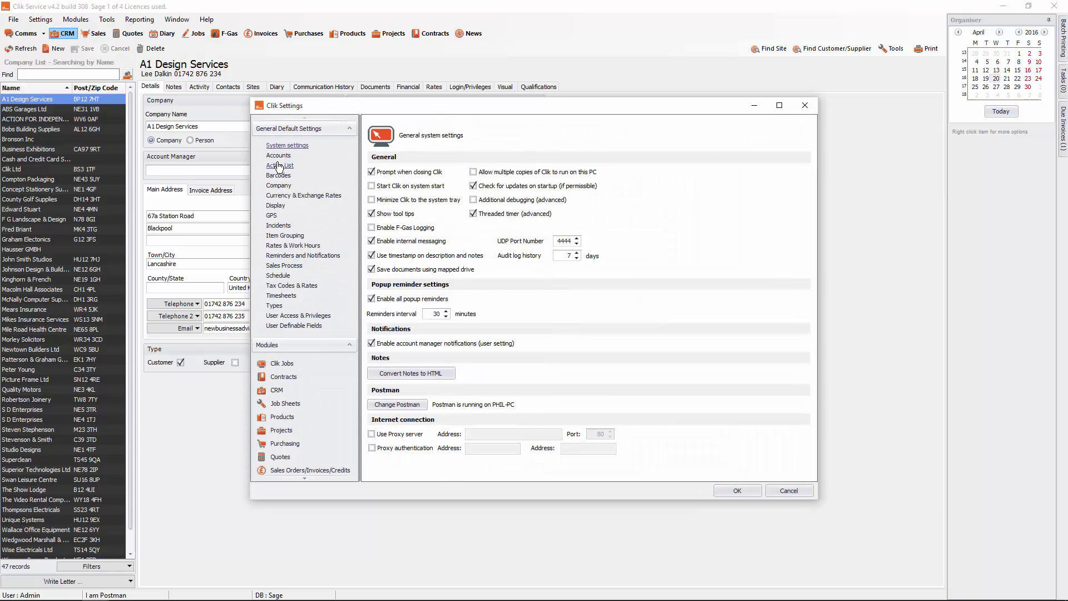
left_click(280, 167)
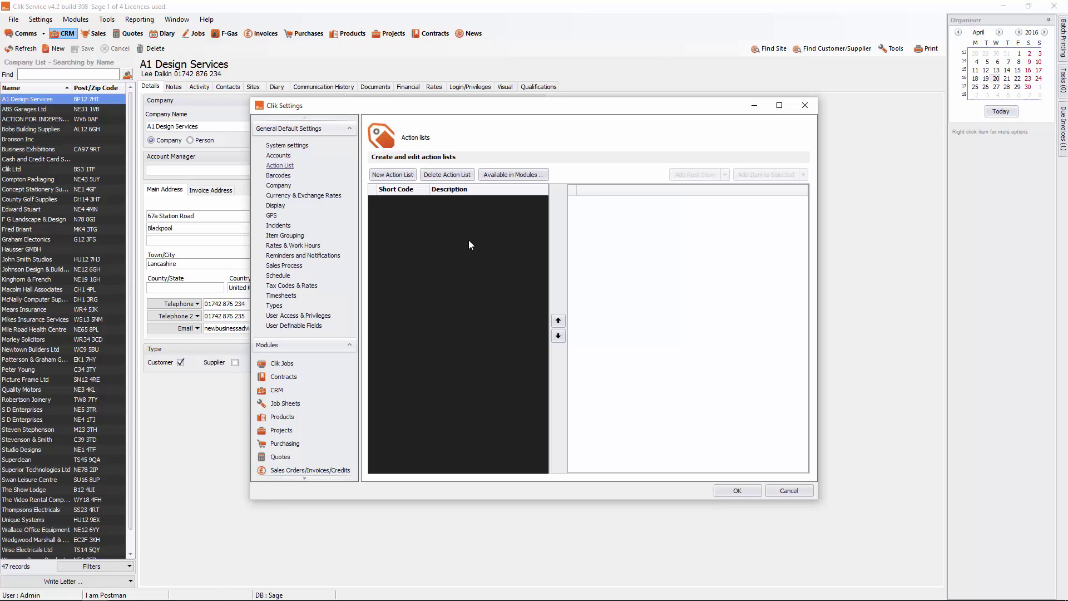
Add a new action list with short code AL1 and description 'Action List'.
left_click(393, 175)
left_click(404, 200)
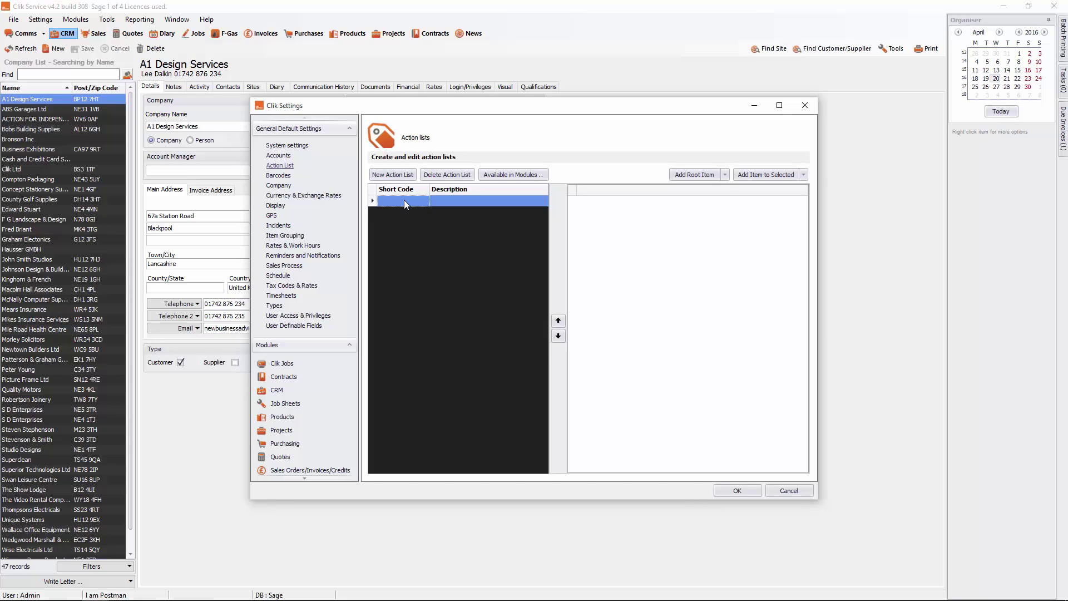
left_click(441, 200)
left_click(725, 177)
left_click(726, 175)
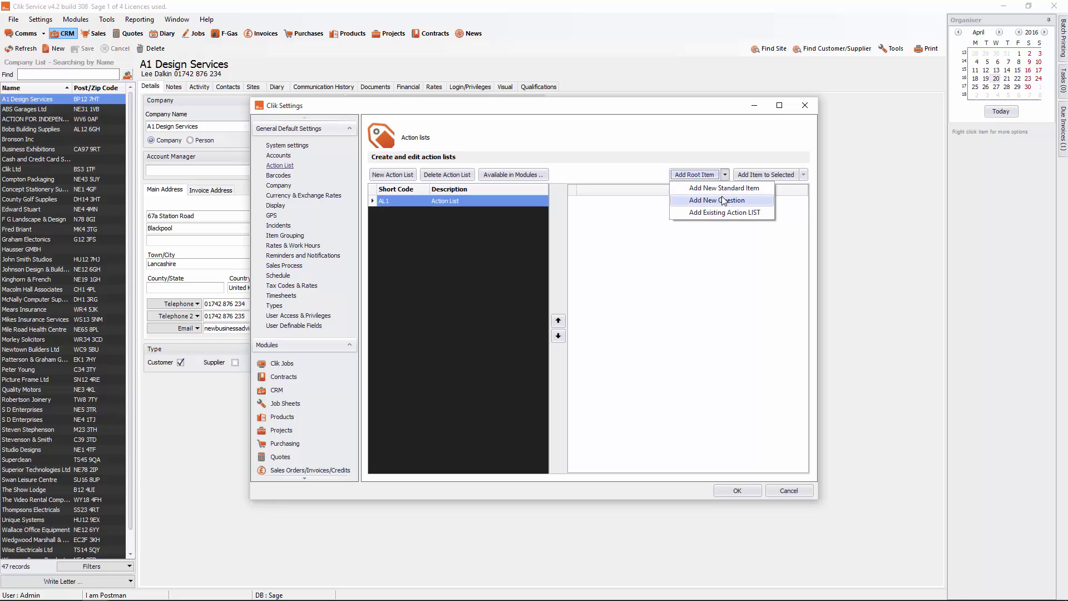
Add the root question 'Have you checked the gas?' to action list AL1.
left_click(723, 201)
left_click(682, 200)
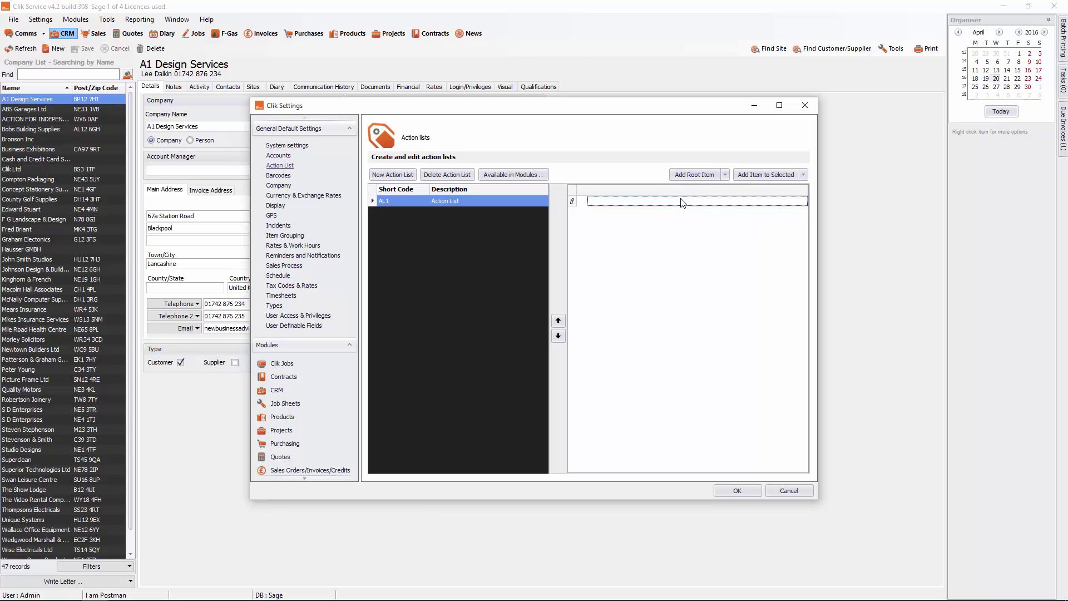
type("Have you checked the gas?")
left_click(803, 176)
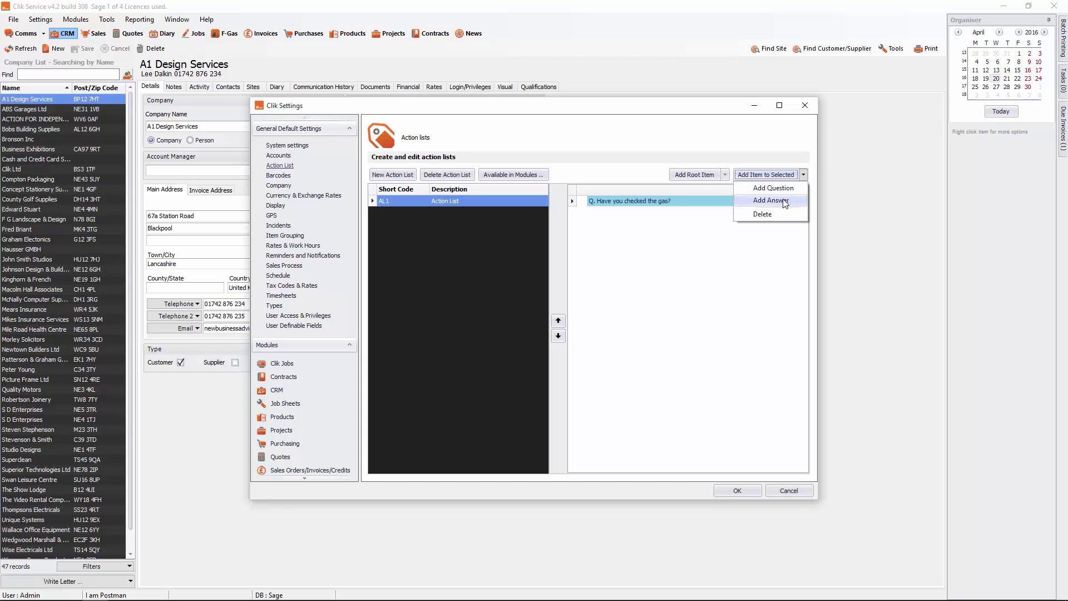
Add the answer 'Yes' beneath the gas question.
left_click(771, 200)
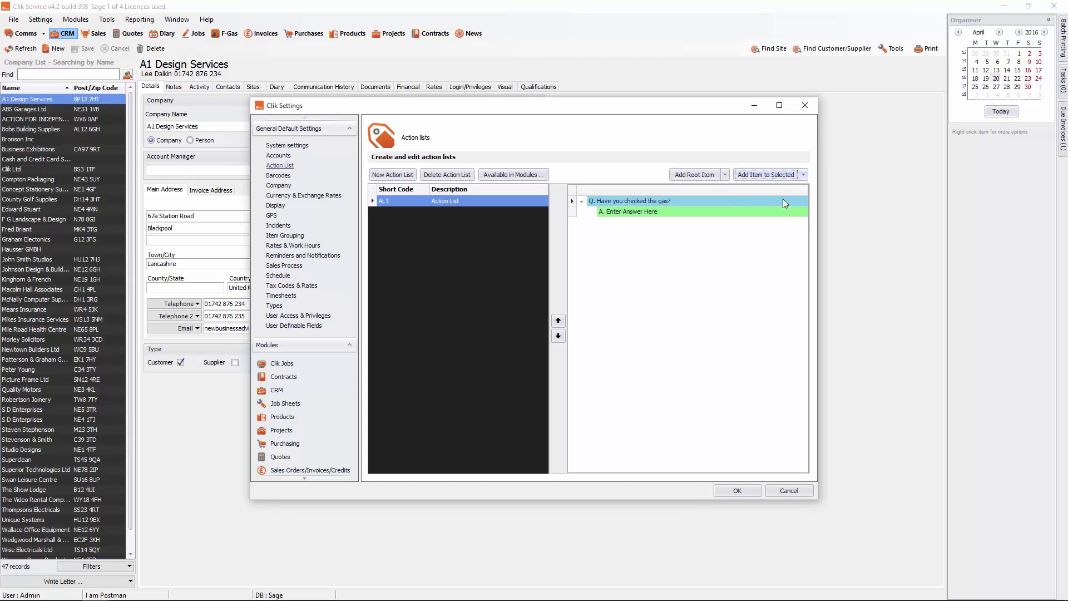
left_click(703, 211)
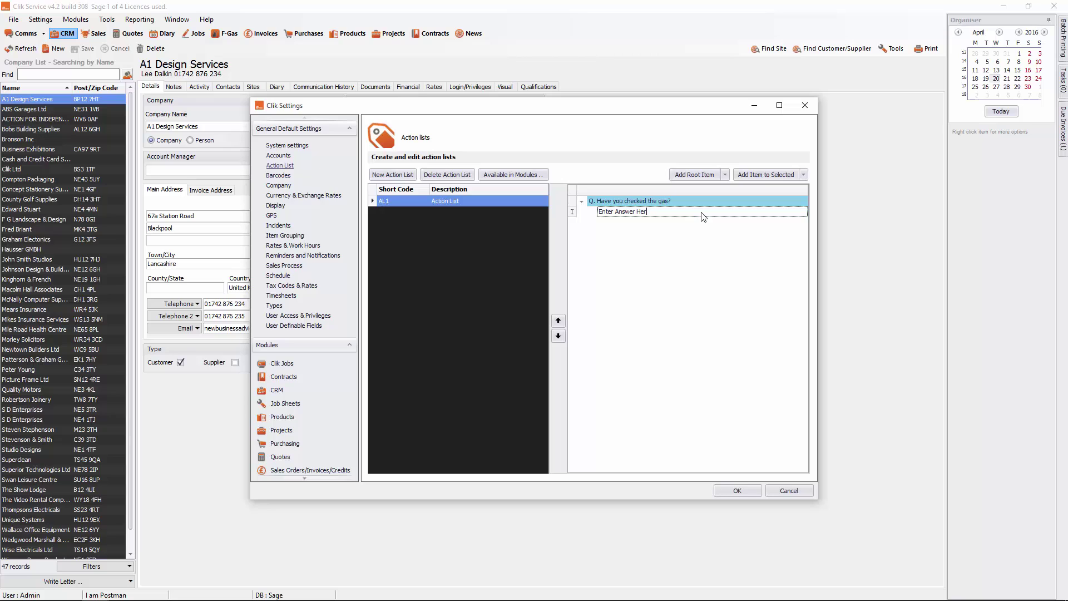
key("BackSpace")
key("BackSpace")
key("BackSpace")
key("BackSpace")
key("BackSpace")
key("BackSpace")
key("BackSpace")
key("BackSpace")
key("BackSpace")
key("BackSpace")
key("BackSpace")
key("BackSpace")
key("BackSpace")
key("BackSpace")
key("BackSpace")
type("Yes")
left_click(726, 203)
Add a second answer 'No' beneath the gas question.
left_click(803, 178)
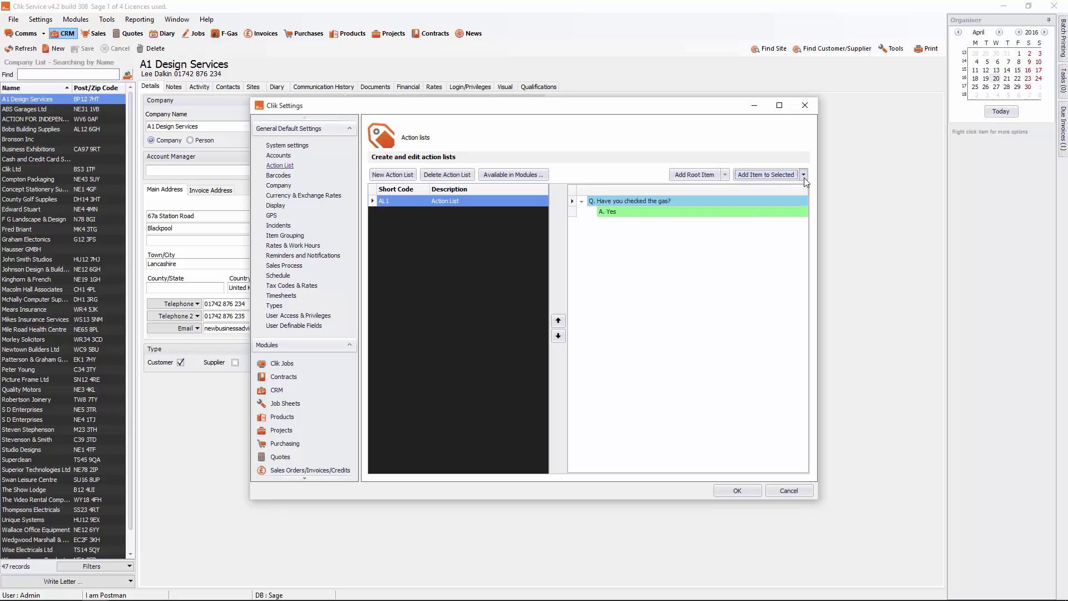
left_click(798, 199)
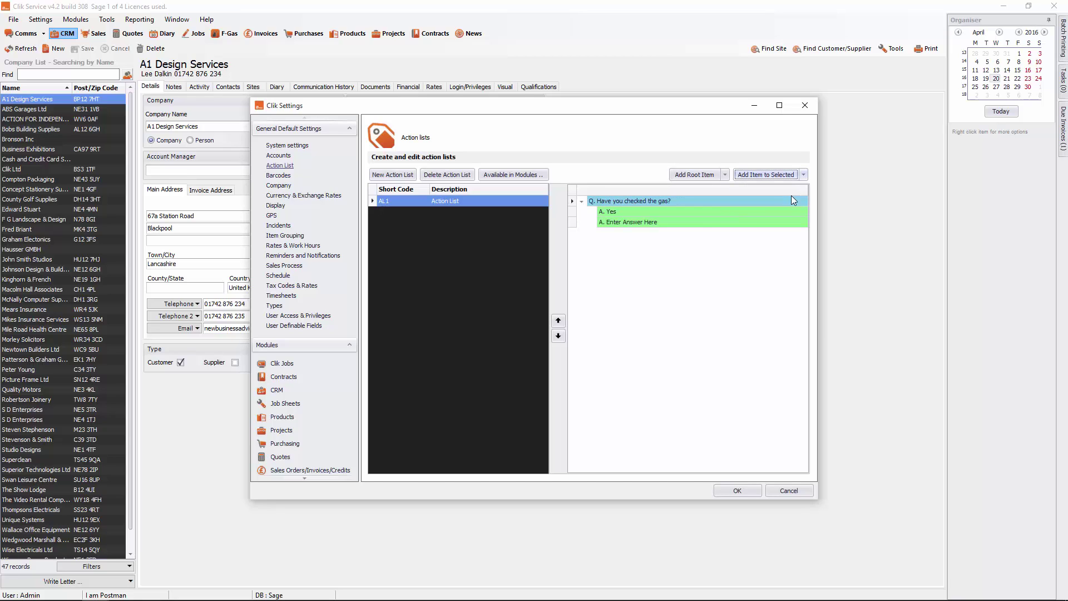
left_click(694, 223)
double_click(695, 225)
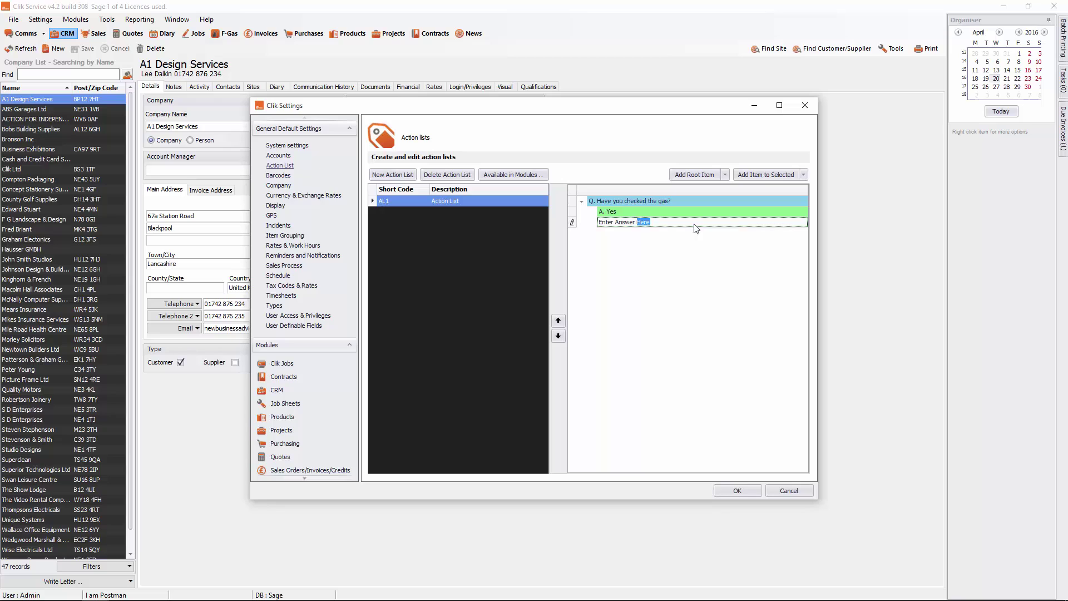
key("BackSpace")
key("BackSpace")
key("BackSpace")
key("BackSpace")
key("BackSpace")
key("BackSpace")
key("BackSpace")
key("BackSpace")
key("BackSpace")
key("BackSpace")
key("BackSpace")
key("BackSpace")
key("BackSpace")
key("BackSpace")
type("No")
key("Return")
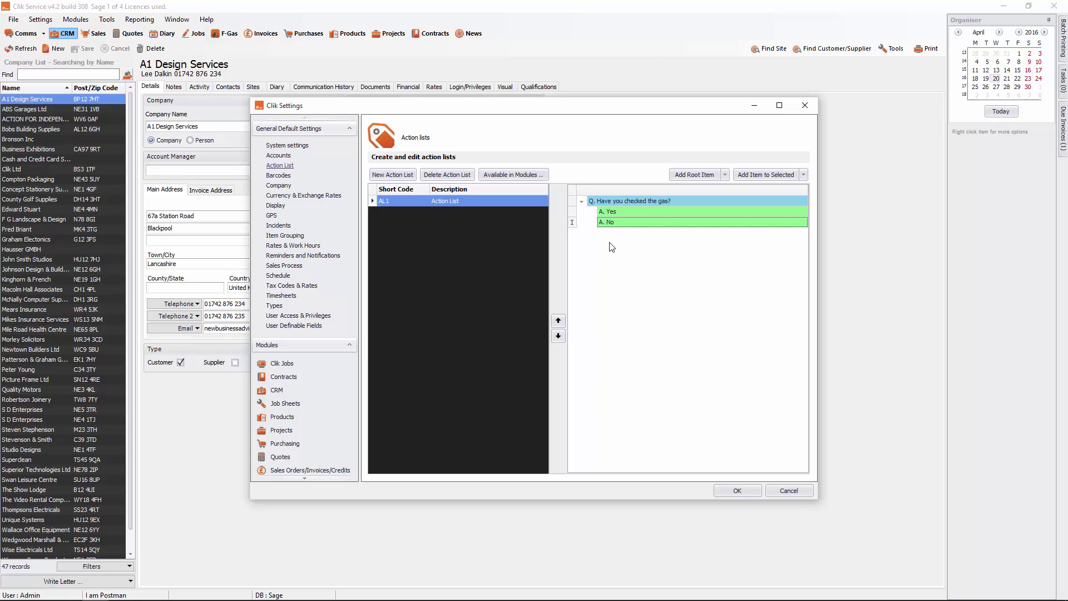
Make AL1 available in the Job Sheets module, then close settings and save the changes.
left_click(527, 176)
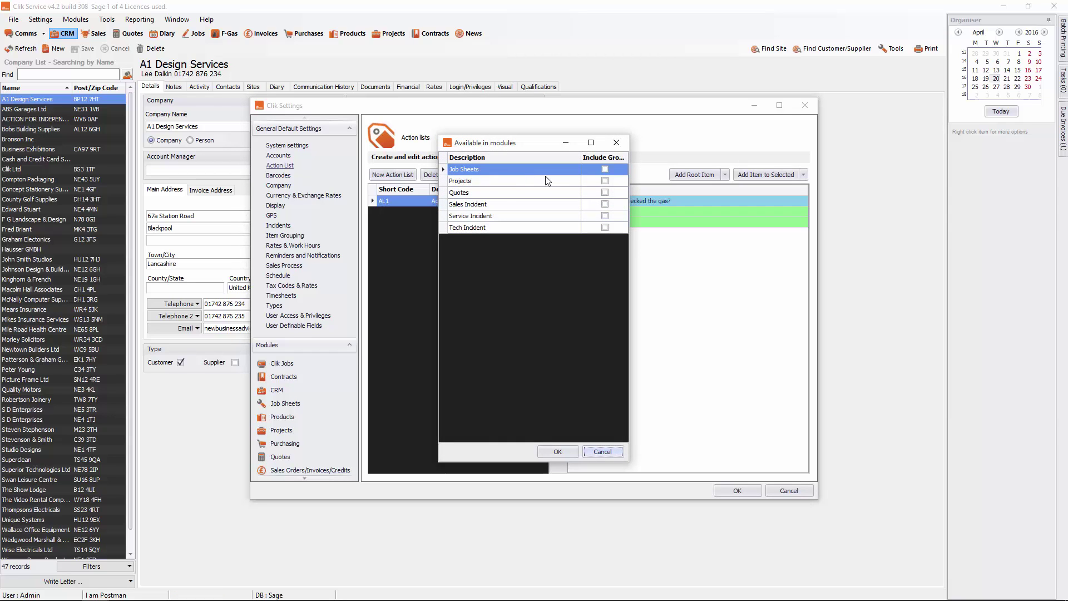
left_click(605, 169)
left_click(551, 455)
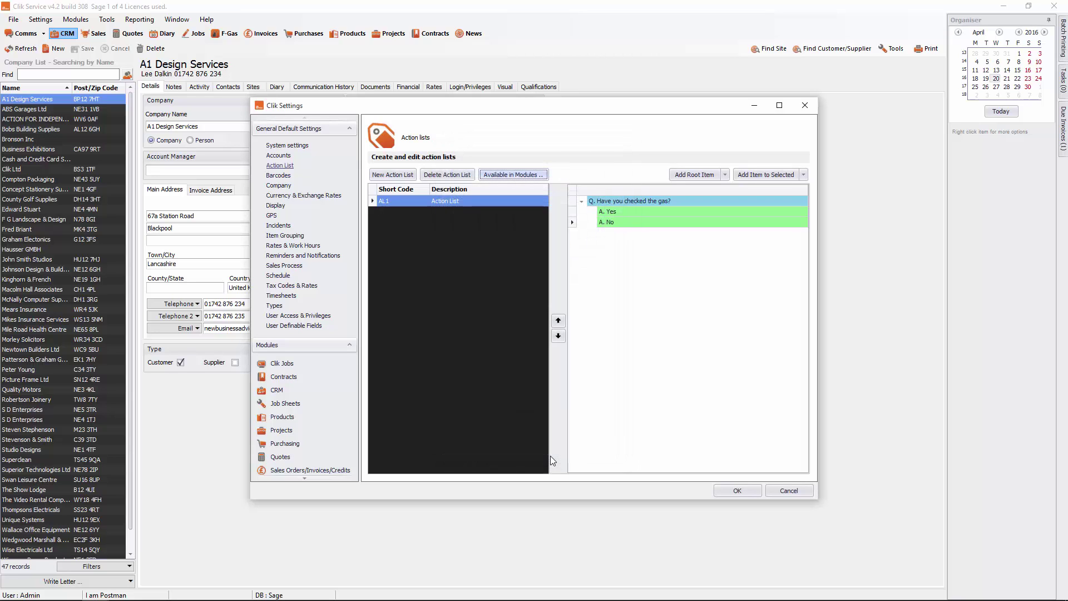
left_click(738, 492)
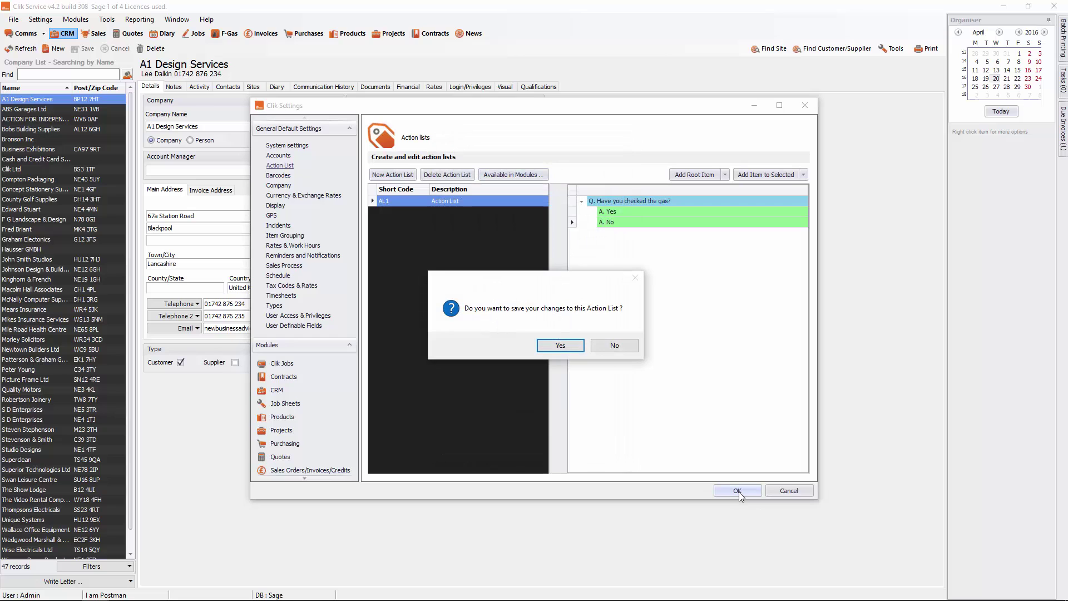
left_click(560, 347)
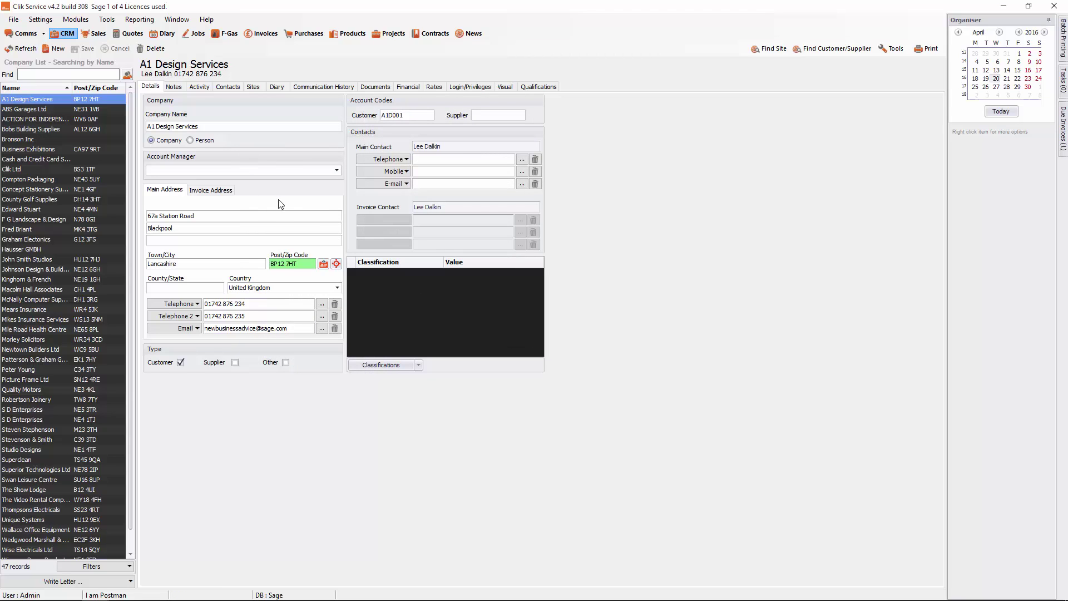
Import Clik Template.clk4 from Documents into the Print Template Editor.
left_click(107, 20)
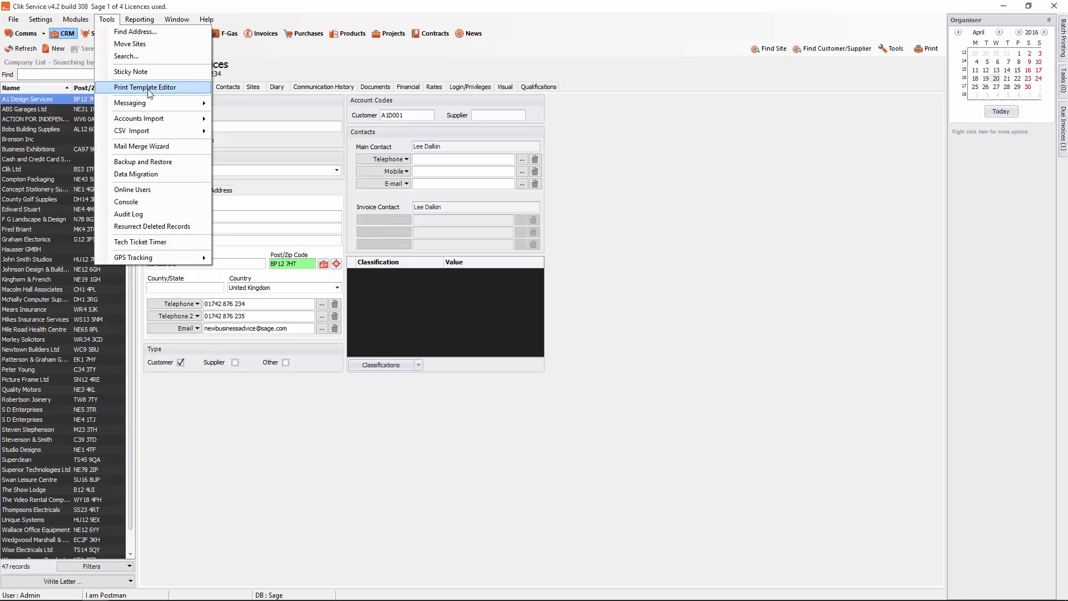
left_click(149, 88)
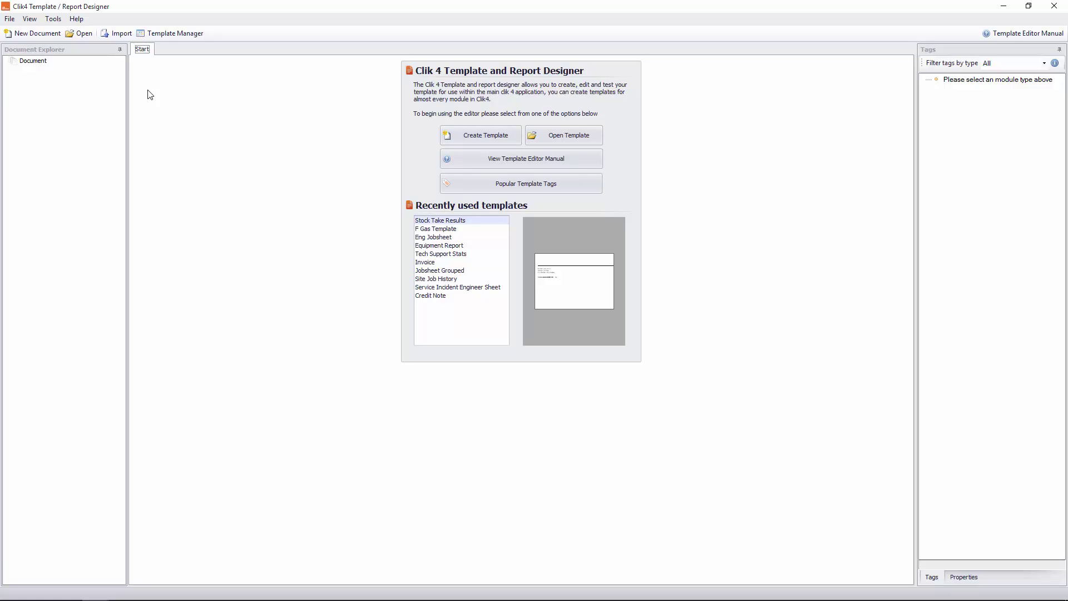
left_click(116, 34)
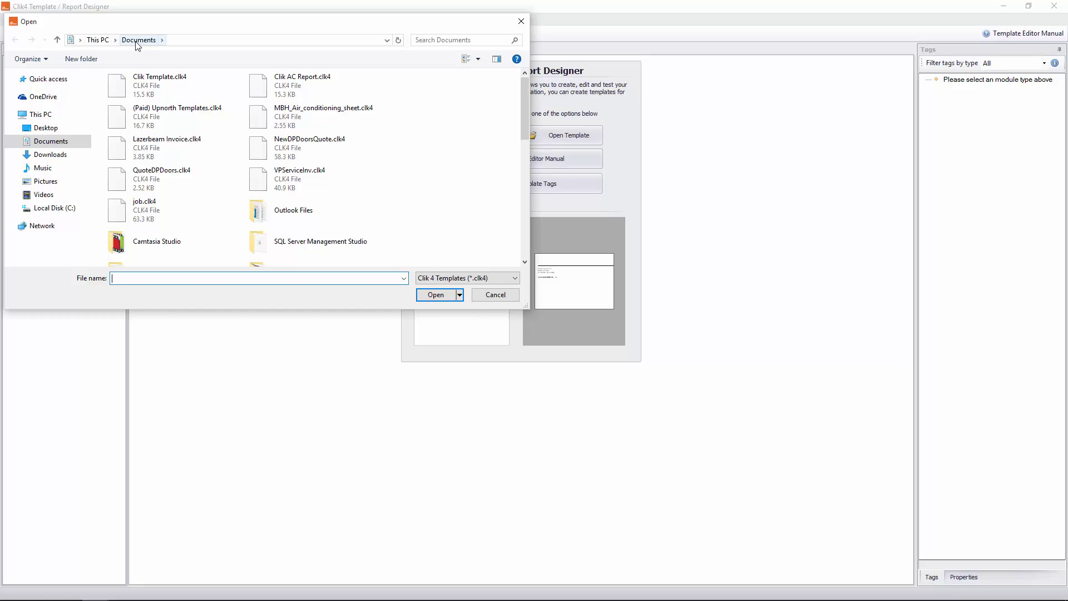
left_click(193, 89)
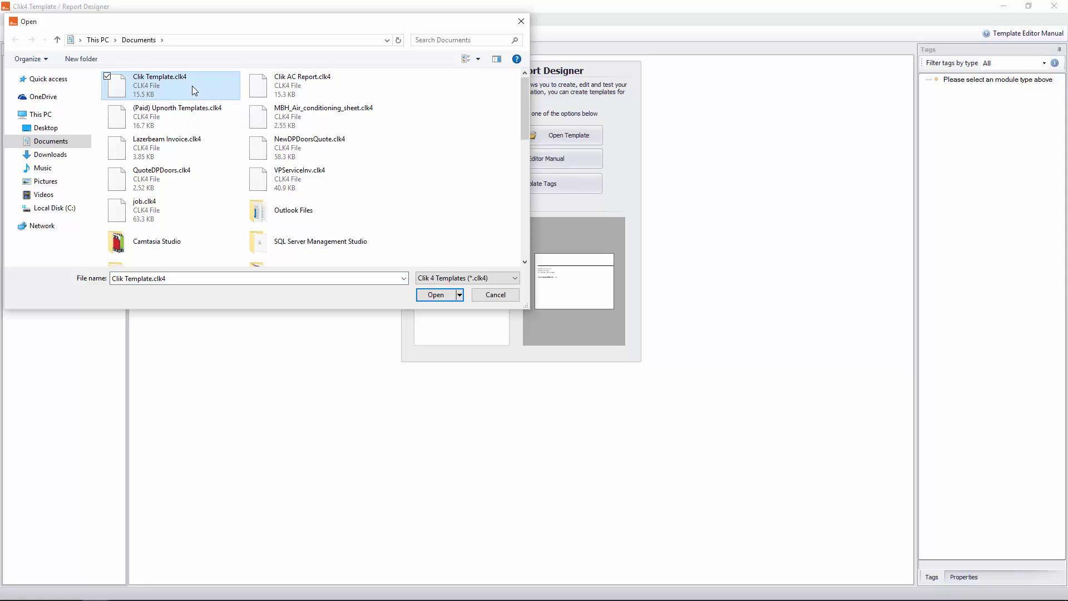
left_click(428, 299)
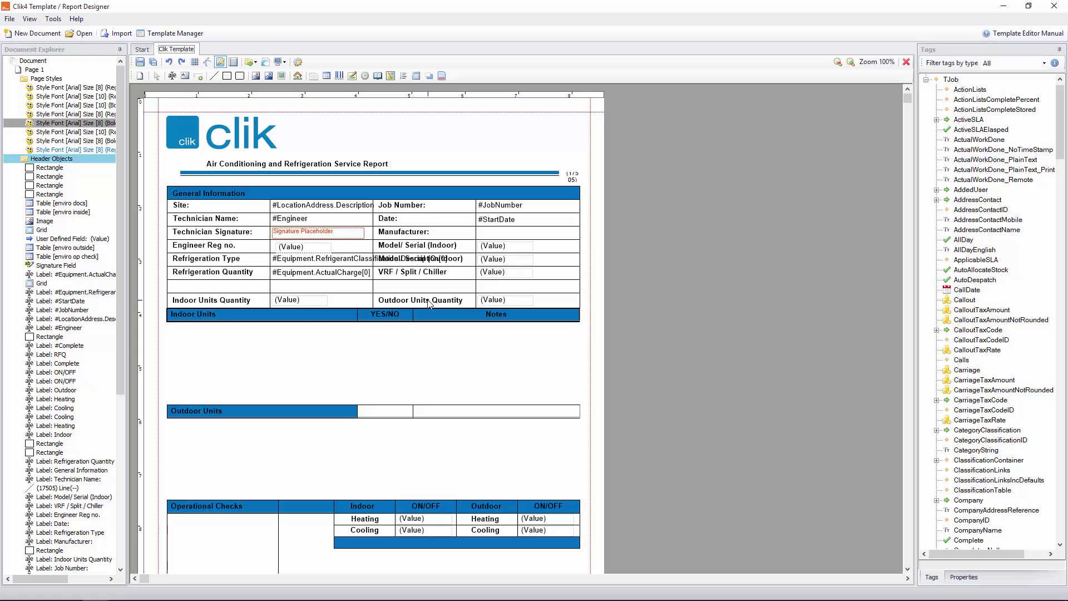
Select the Indoor Units table on the template and open its Table Properties.
left_click(412, 312)
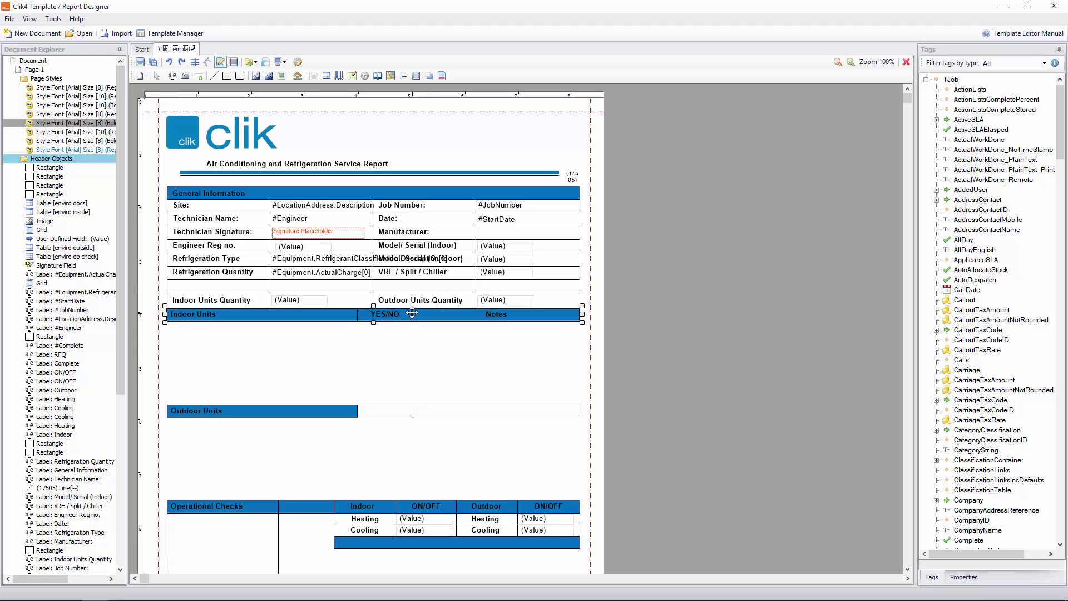
left_click(415, 312)
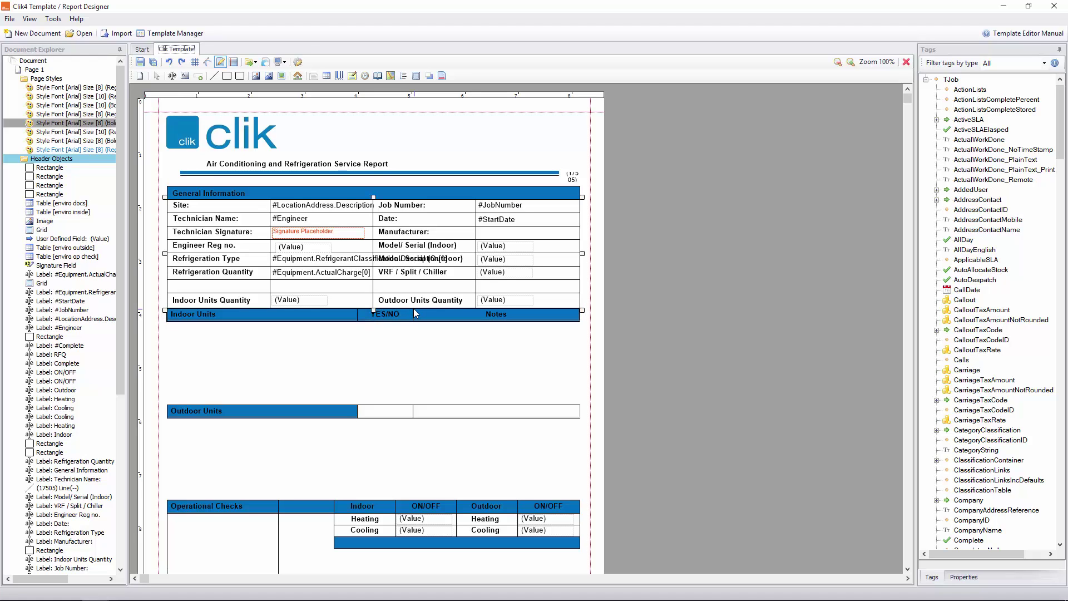
left_click(414, 313)
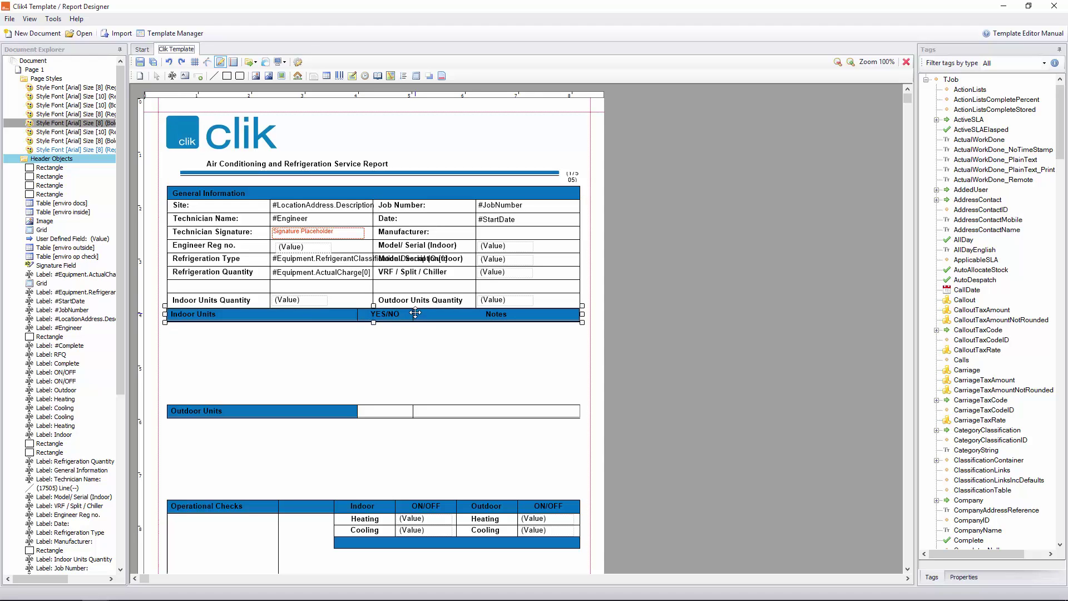
left_click_drag(416, 315, 417, 314)
double_click(417, 313)
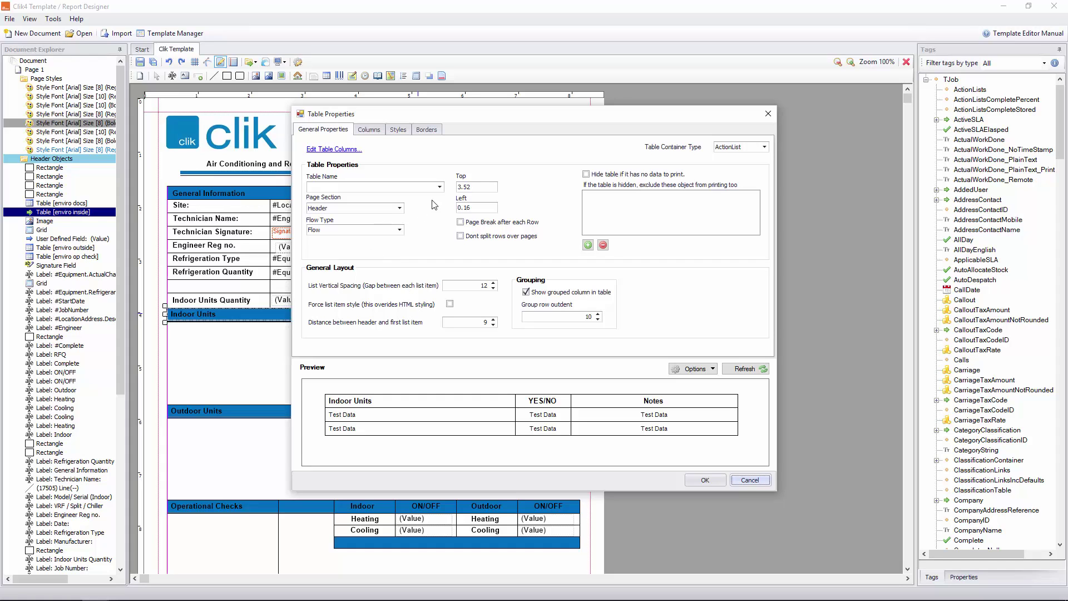
Set the Indoor Units table's Table Name to Action List and apply the properties.
left_click(440, 188)
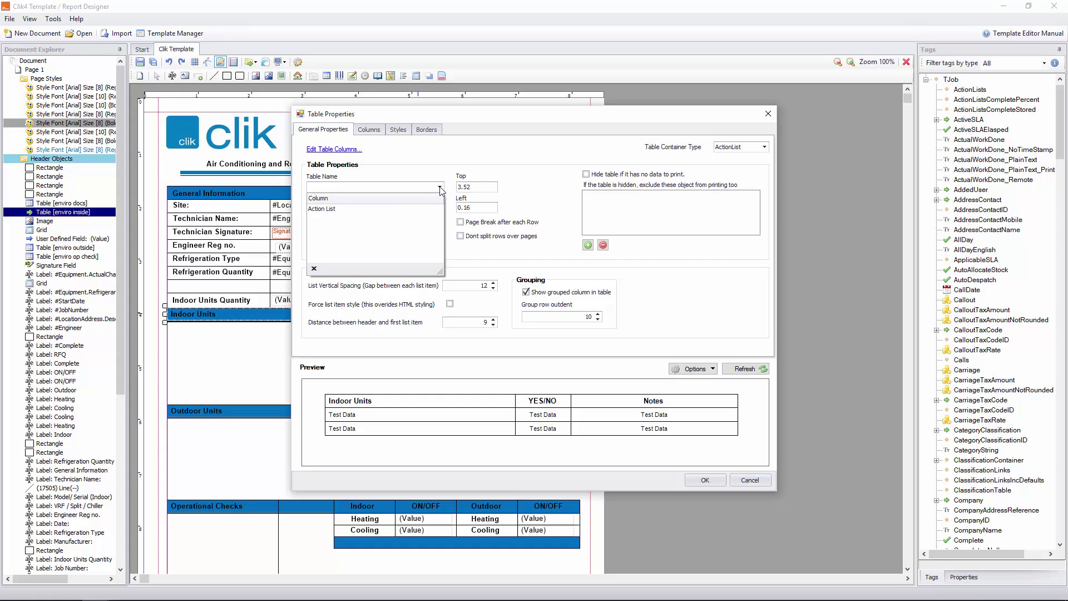
left_click(419, 209)
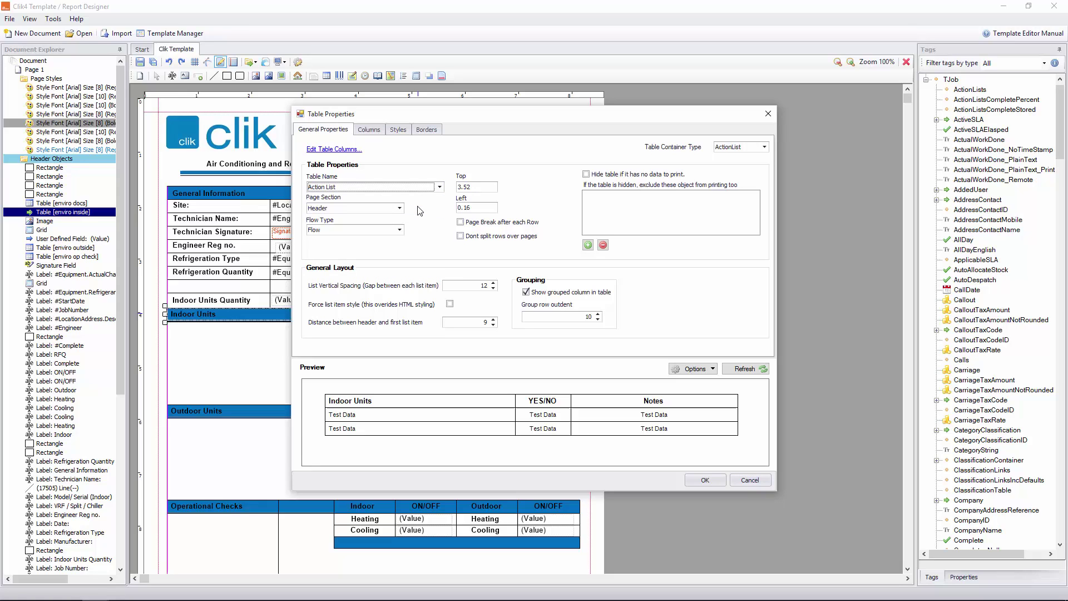
left_click(370, 130)
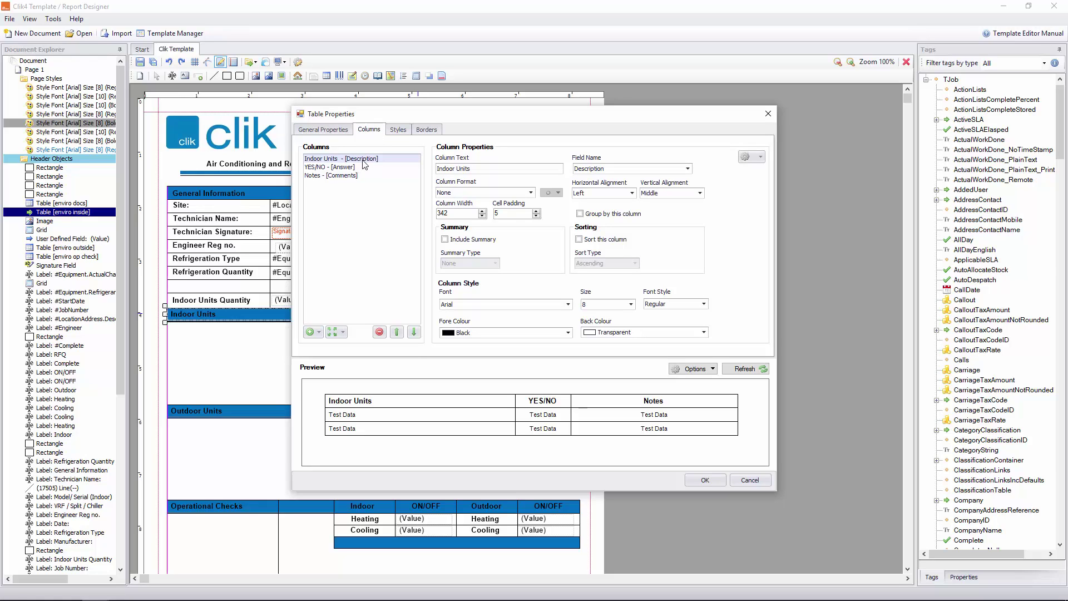
left_click(398, 130)
left_click(427, 131)
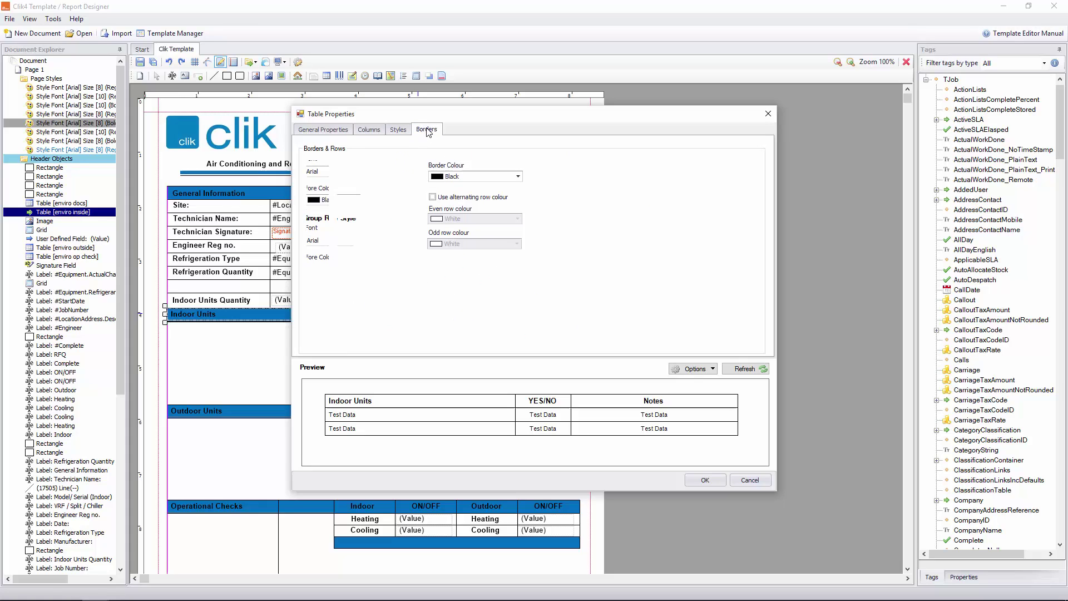
left_click(342, 130)
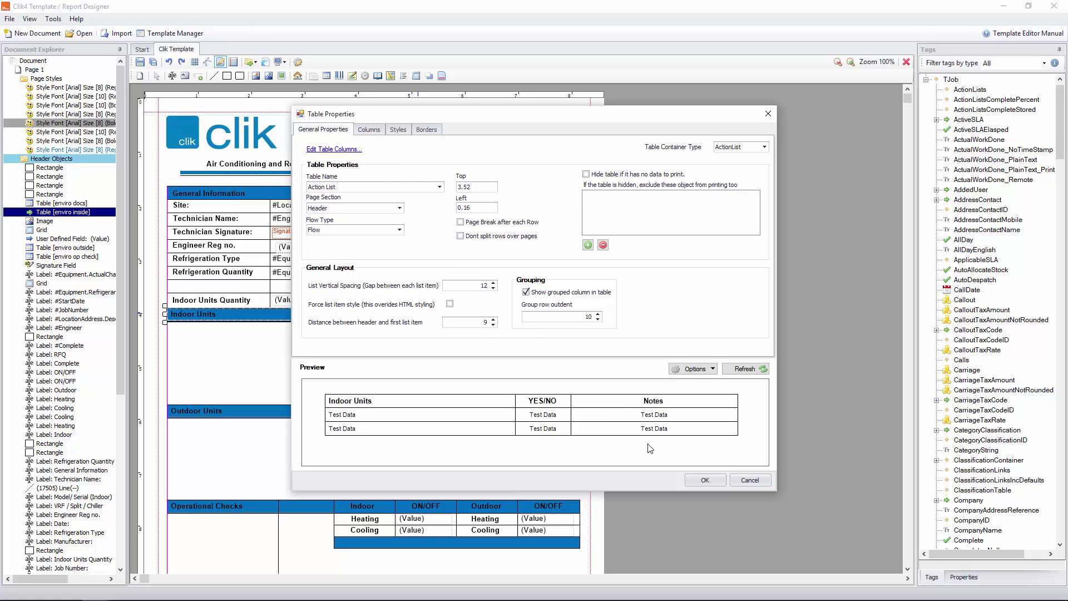
left_click(694, 480)
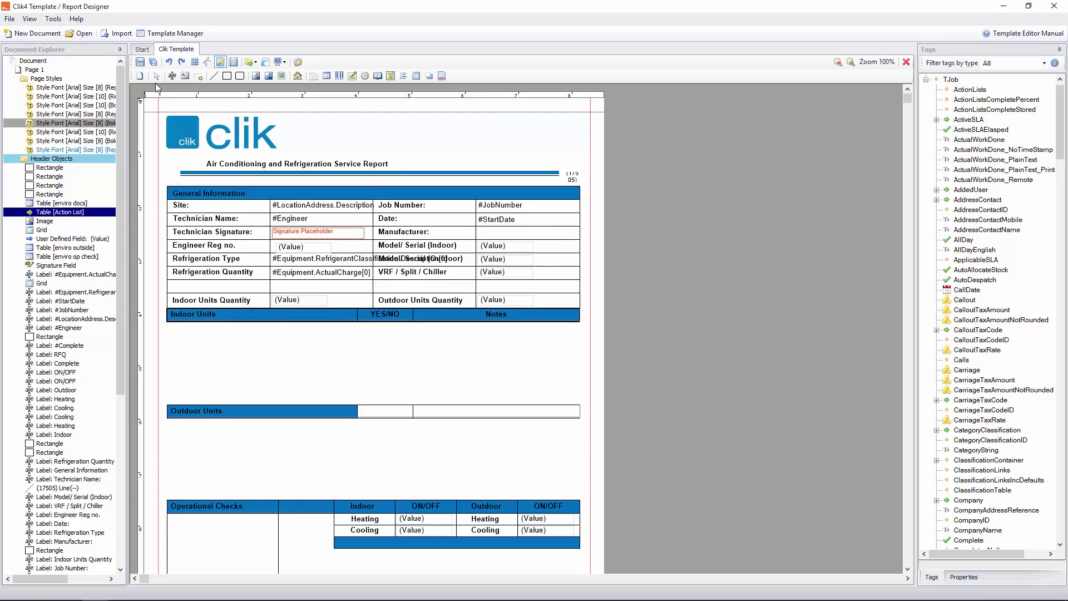
Save the template as Clik Template in the Job category.
left_click(140, 63)
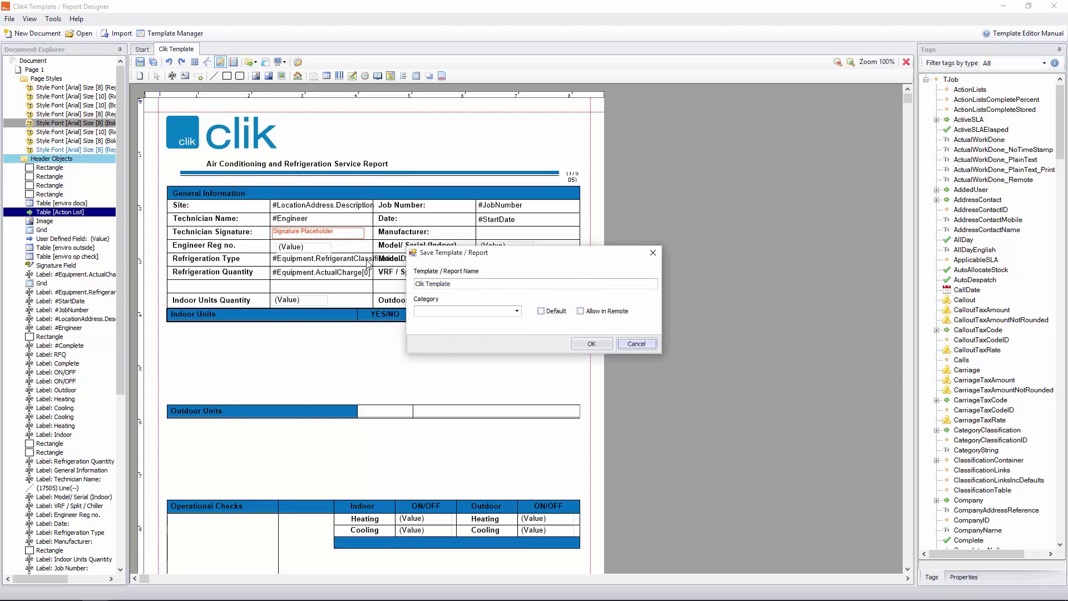
left_click(517, 311)
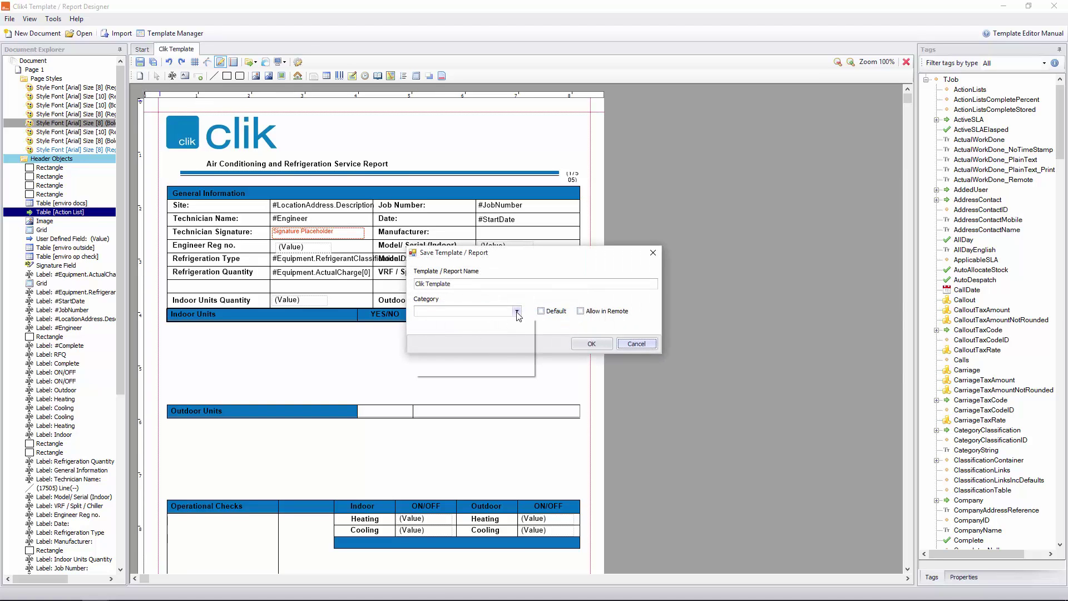
left_click(517, 322)
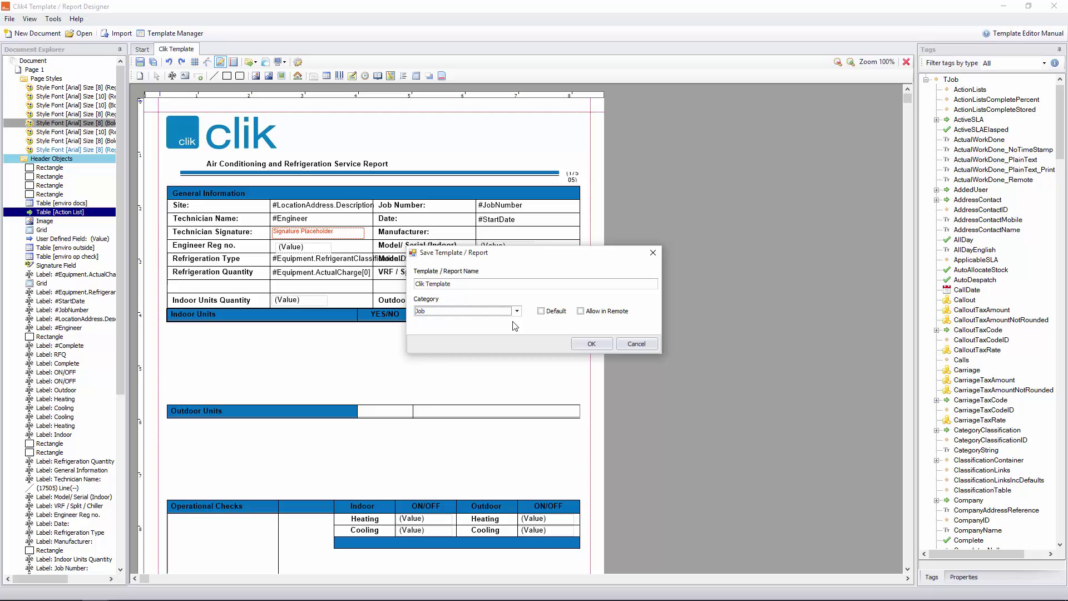
left_click(586, 346)
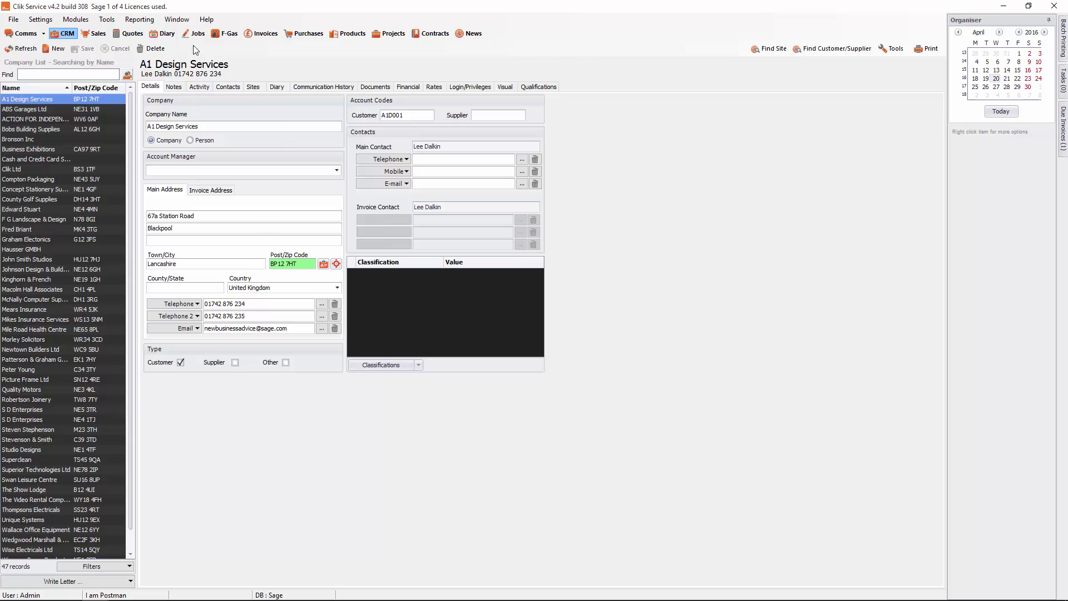
Open job sheet 4 from the Jobs list and show its action lists.
left_click(194, 35)
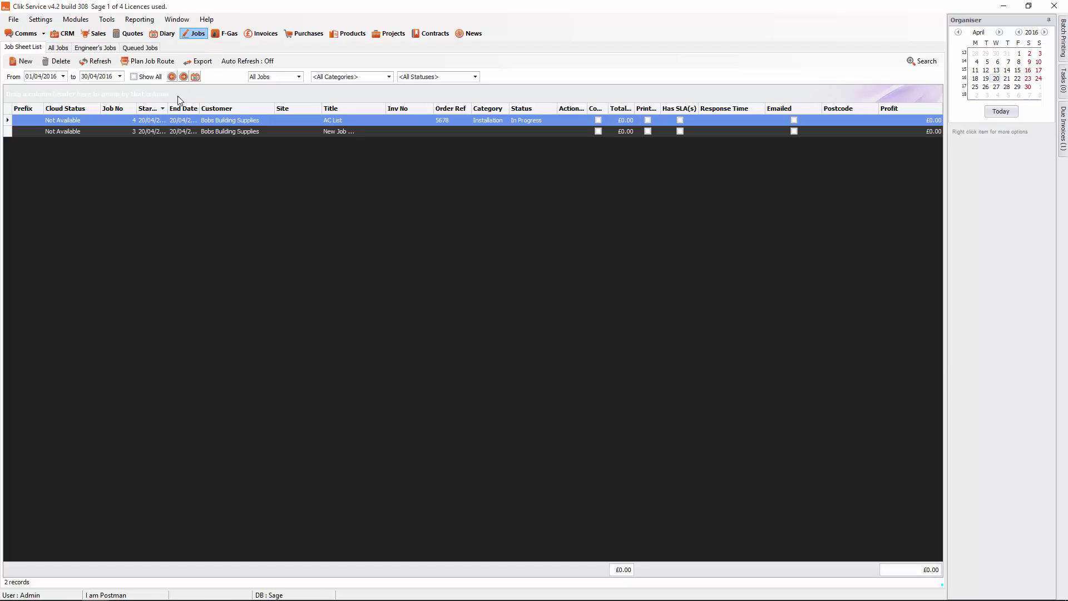
left_click(178, 121)
double_click(179, 121)
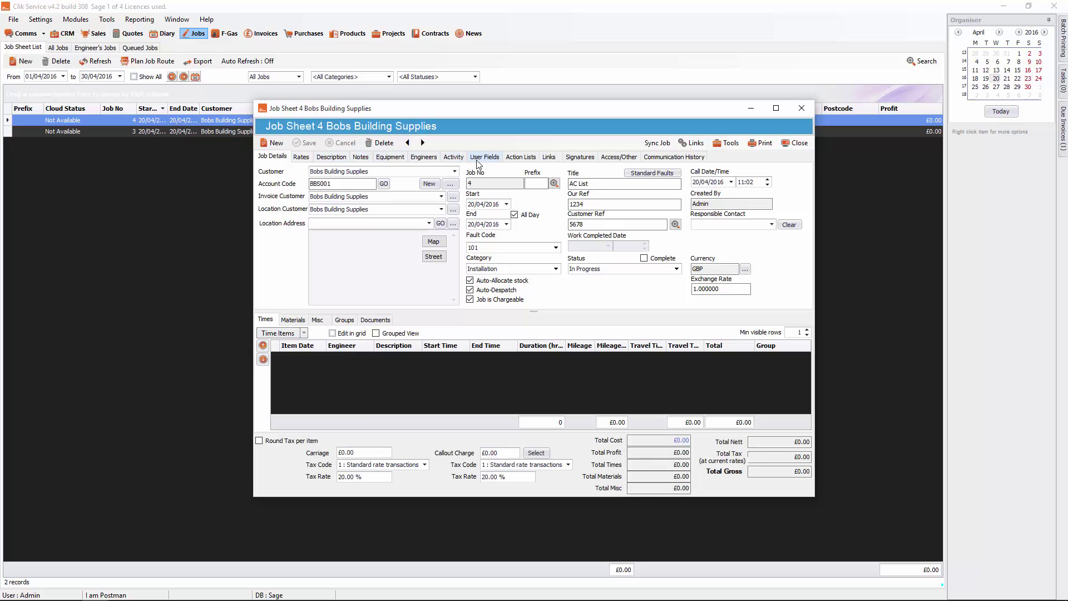
left_click(511, 159)
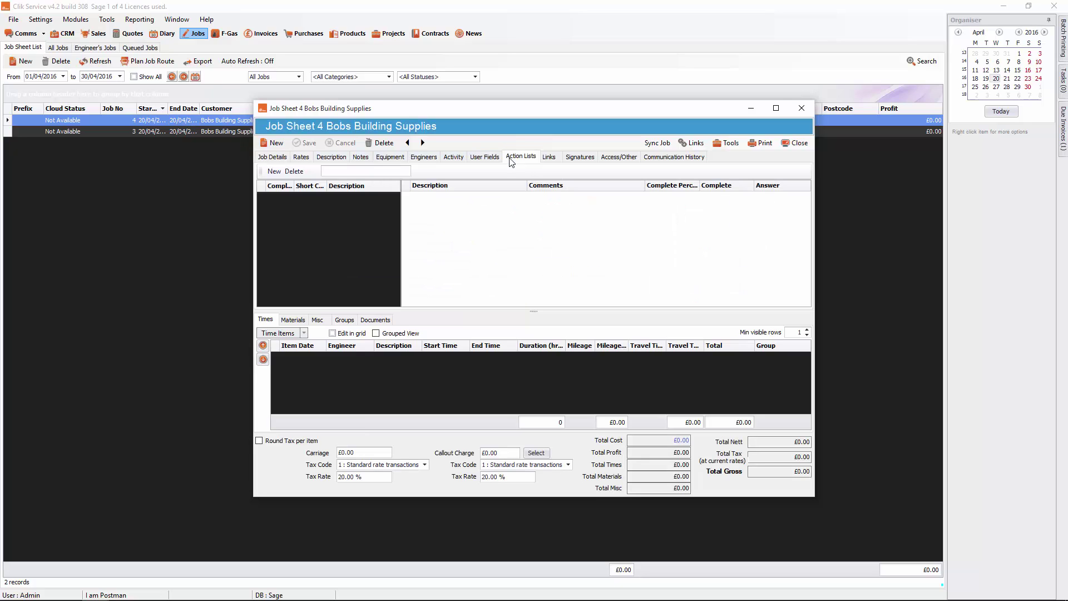
Attach AL1 to the job, answer Yes with comment 'checked gas', and save it.
left_click(275, 172)
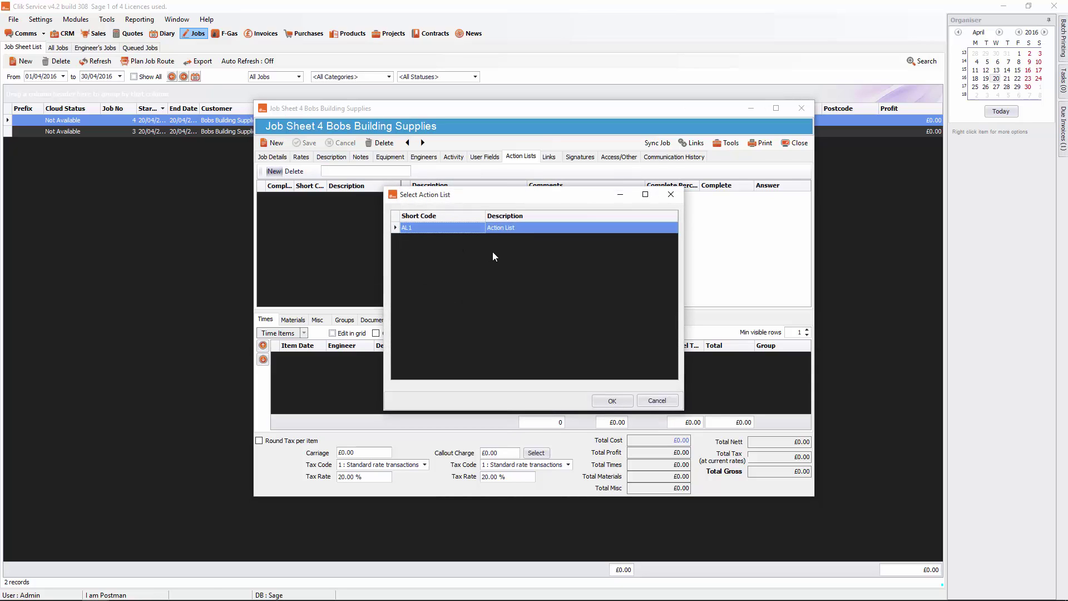
left_click(605, 402)
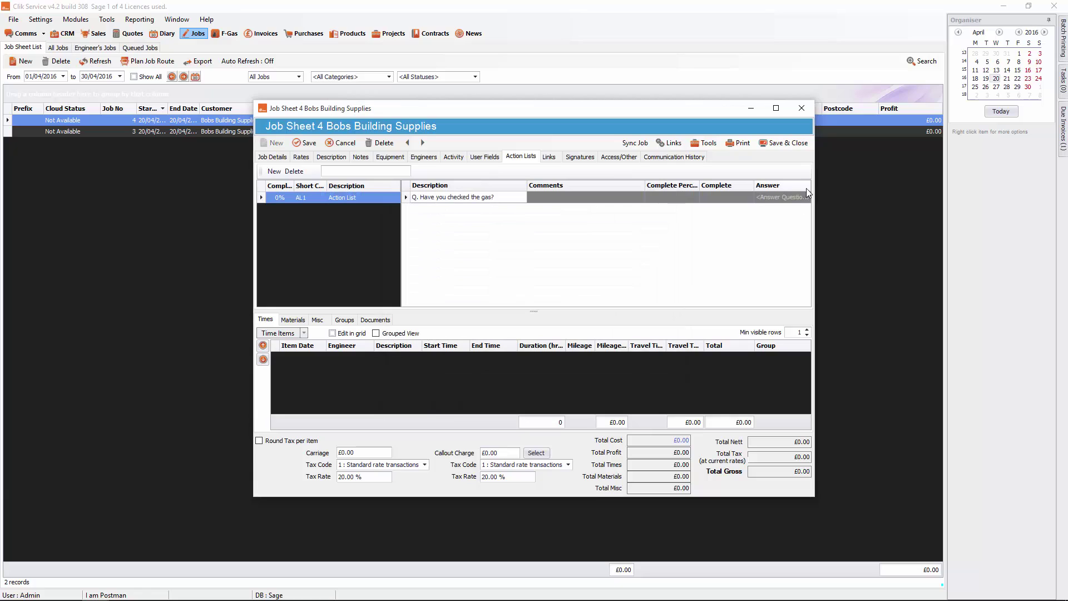
left_click(807, 198)
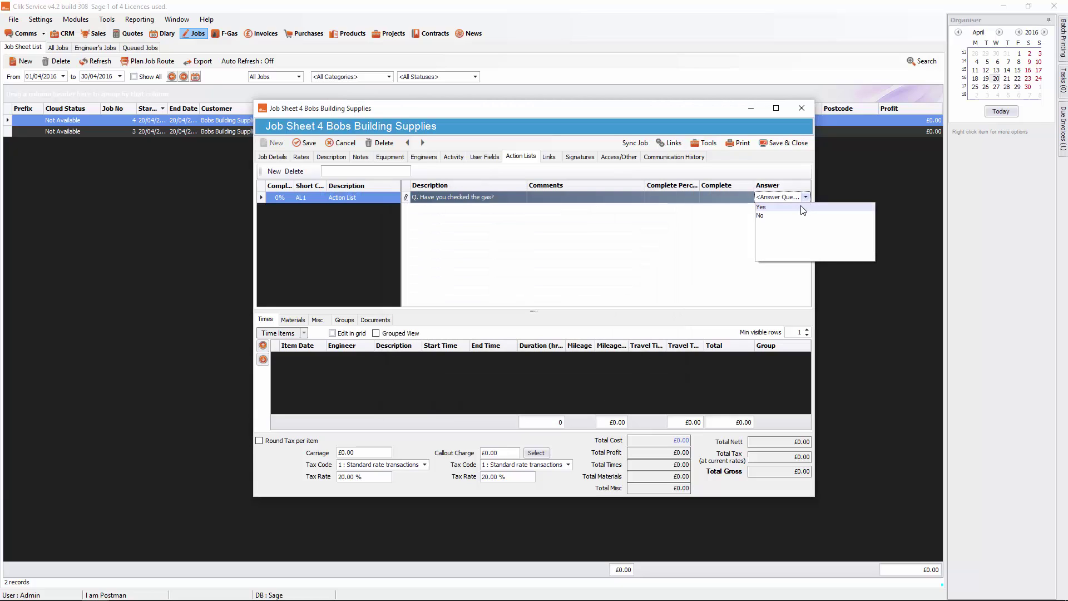
left_click(801, 208)
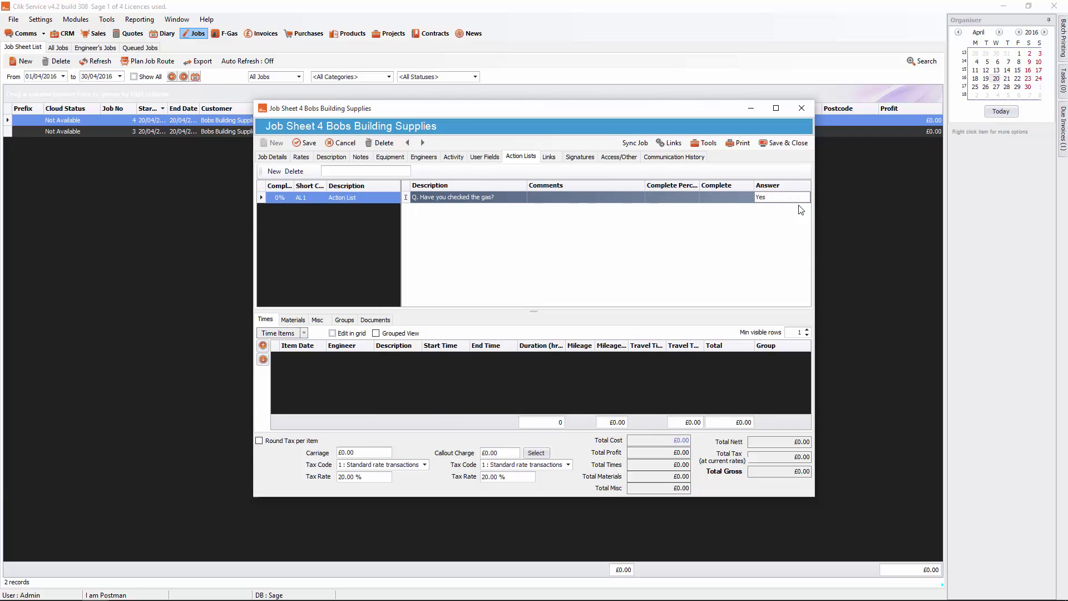
left_click(622, 201)
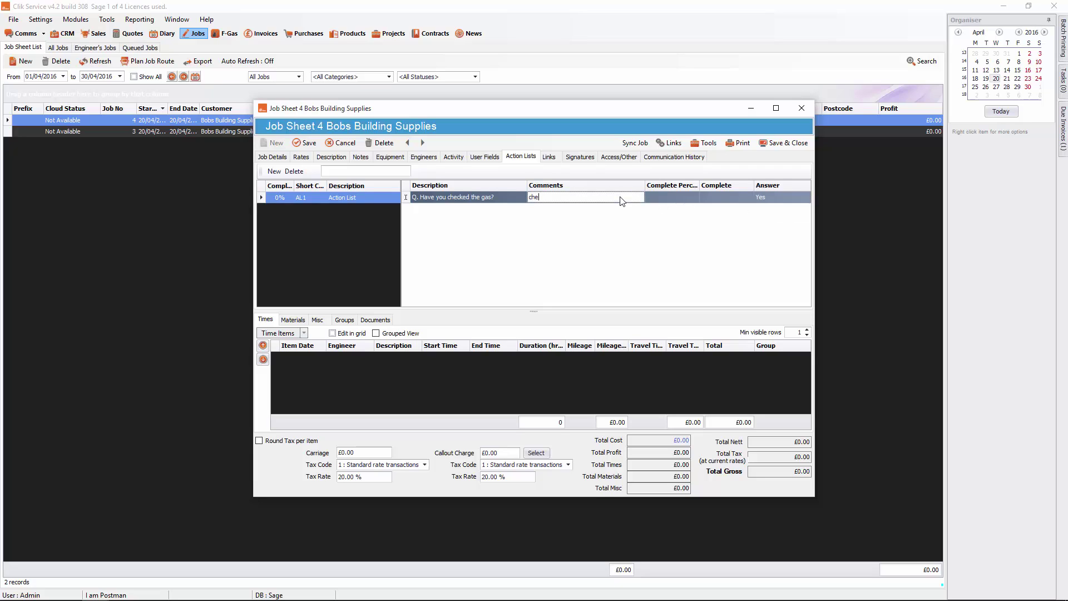
type("checked gas")
left_click(304, 142)
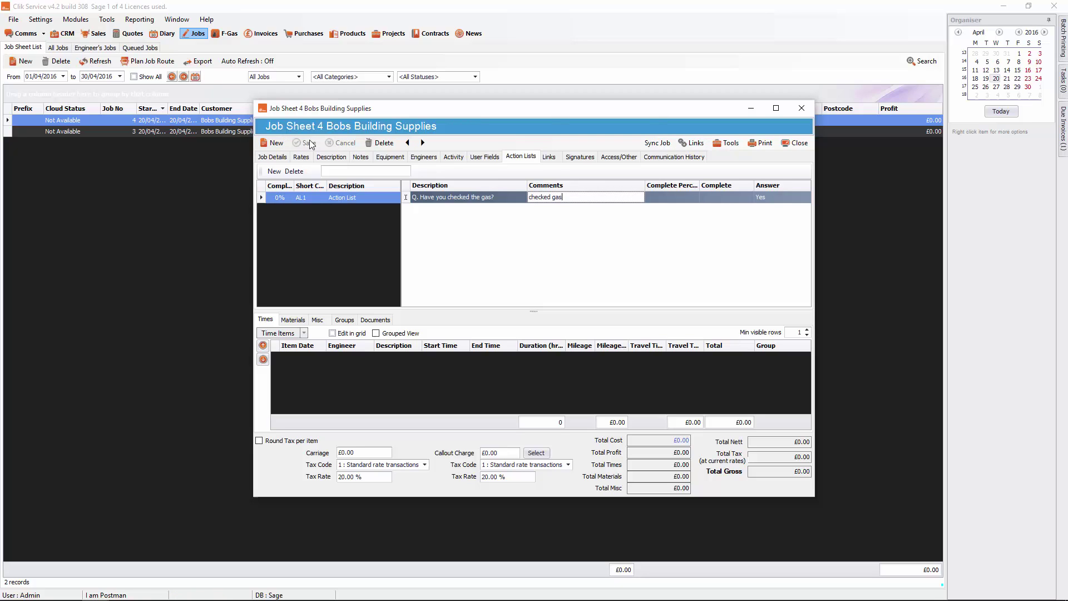
left_click(757, 145)
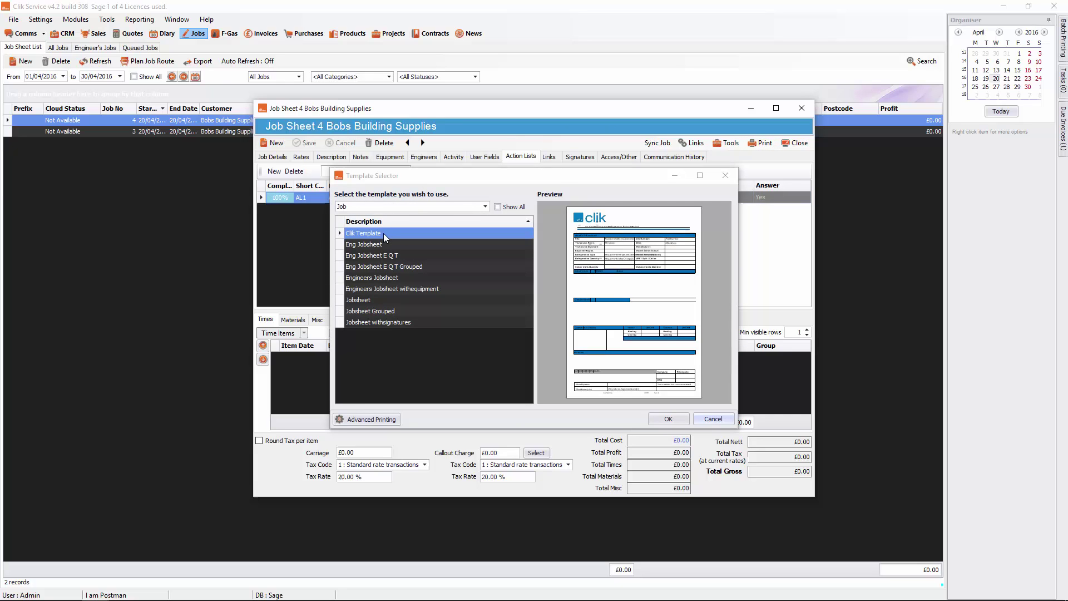
Preview job 4's report using Clik Template.
left_click(668, 419)
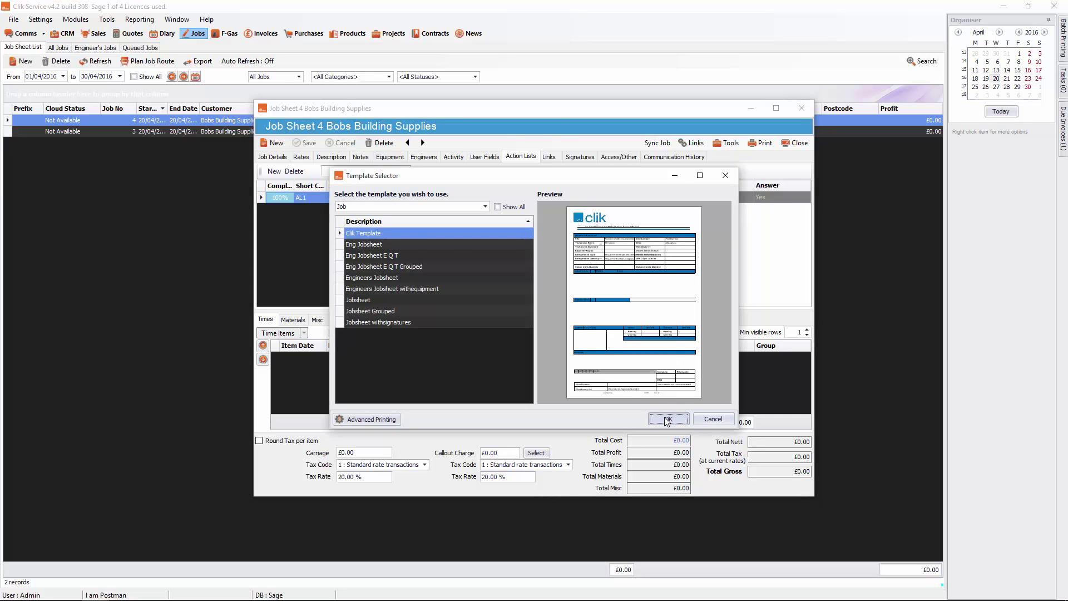